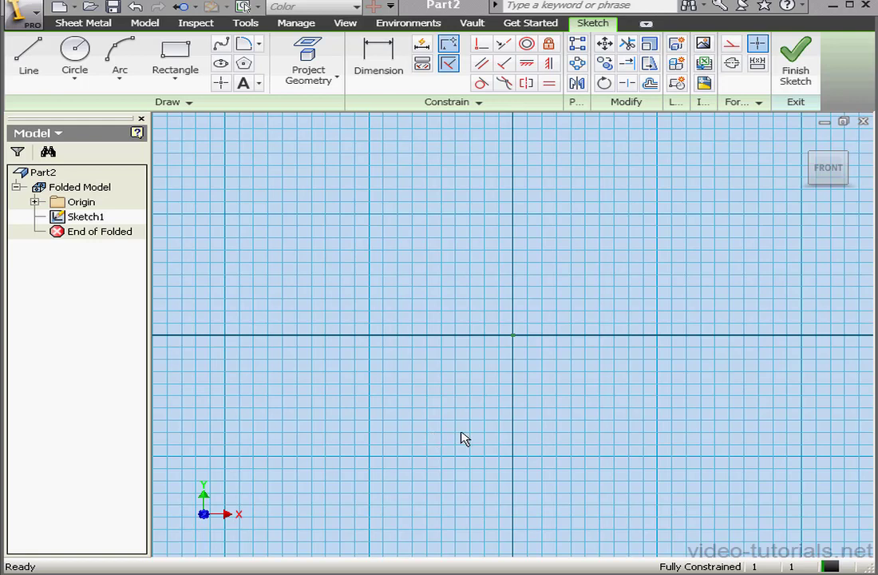
- Sketch a rectangle around the origin and place a centre point on the origin
click(179, 55)
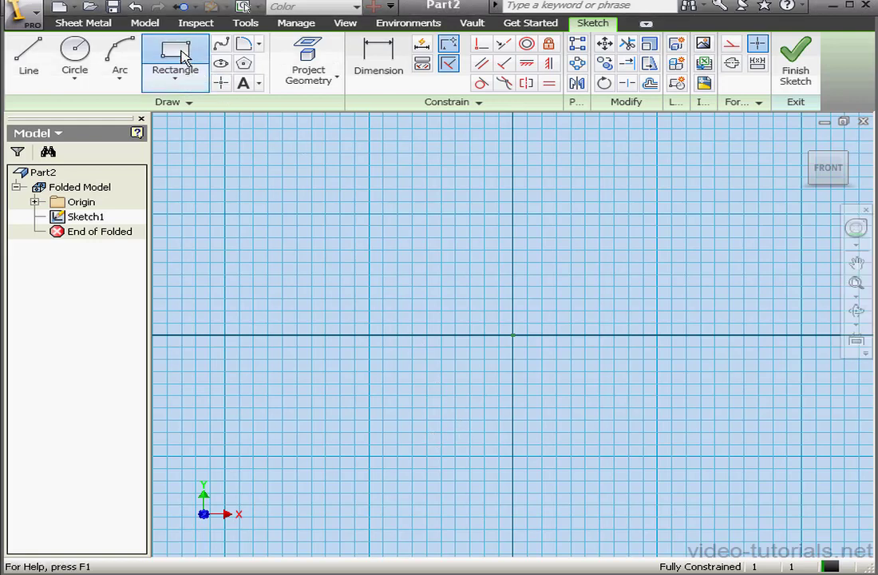
click(339, 199)
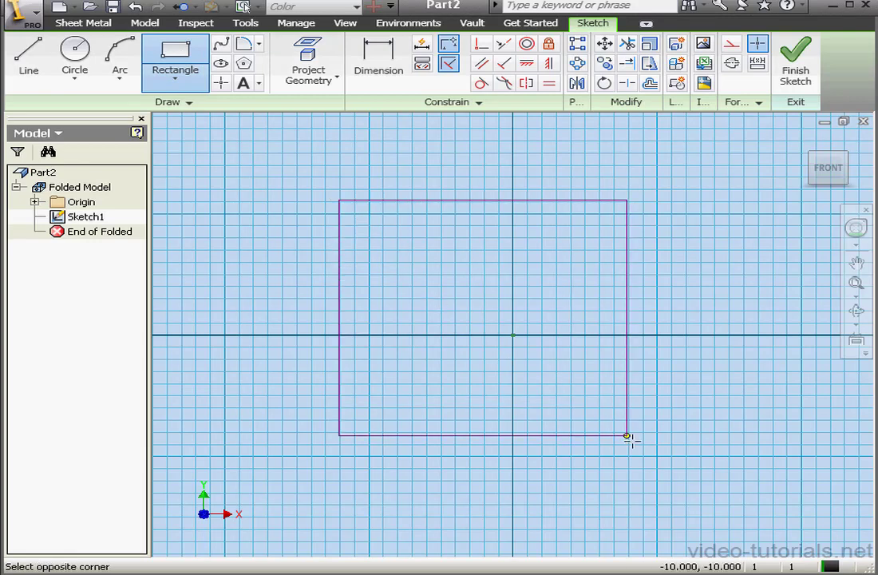
click(672, 461)
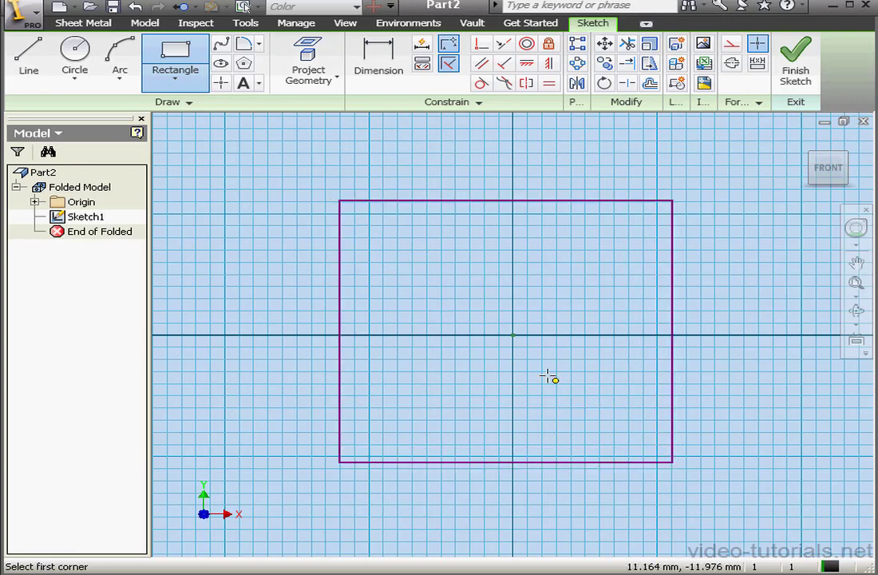
click(175, 78)
click(232, 114)
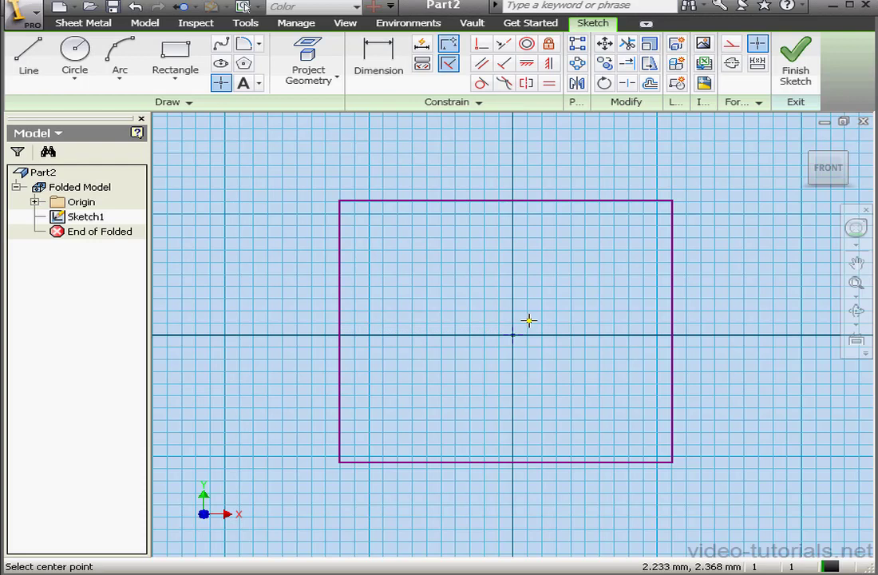
- Sketch a circle about 16 mm in diameter centred on the origin point
click(74, 51)
click(513, 335)
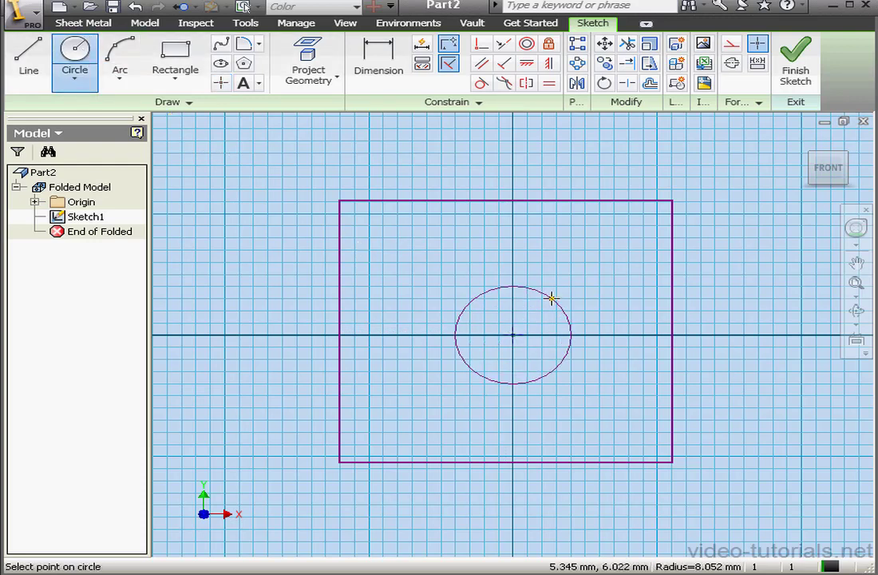
click(562, 297)
- Dimension the circle's diameter and set it to 10 mm
click(378, 55)
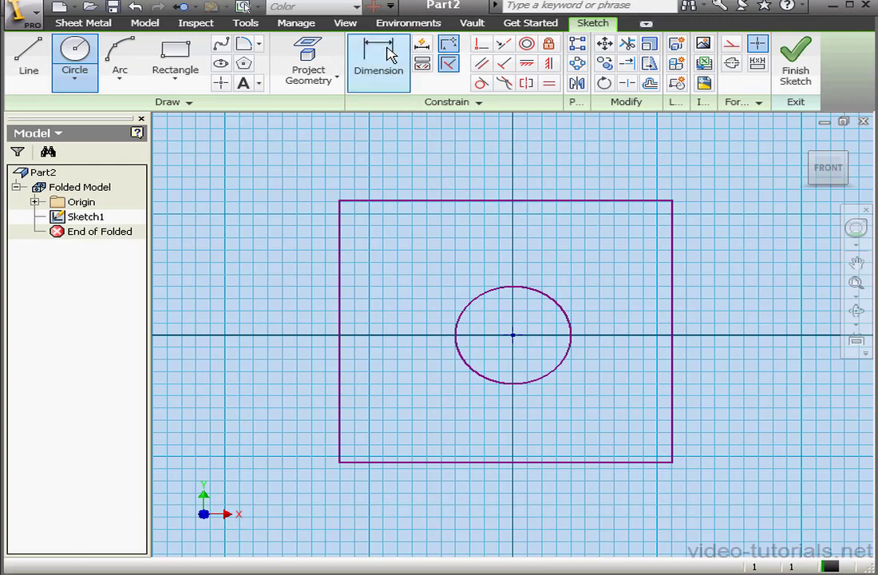
click(551, 307)
click(573, 272)
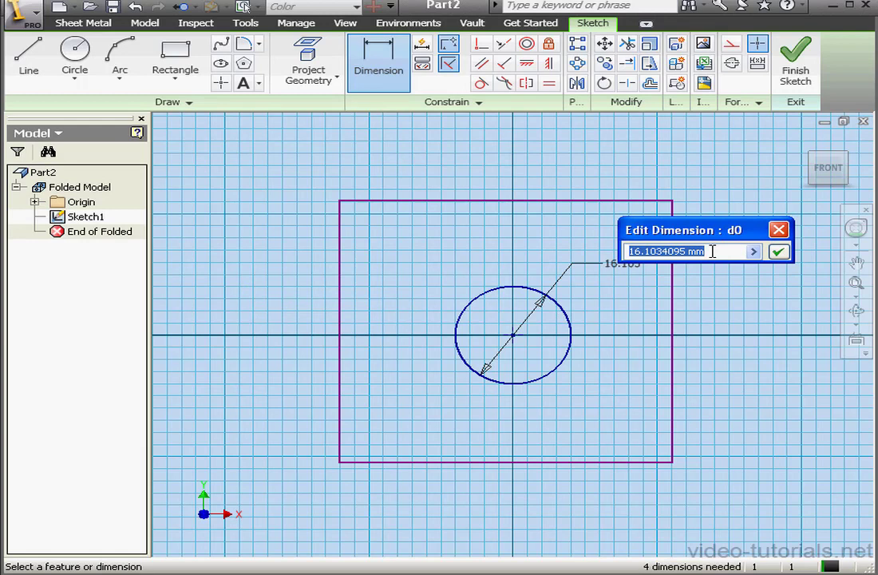
drag(715, 252, 626, 251)
text(1)
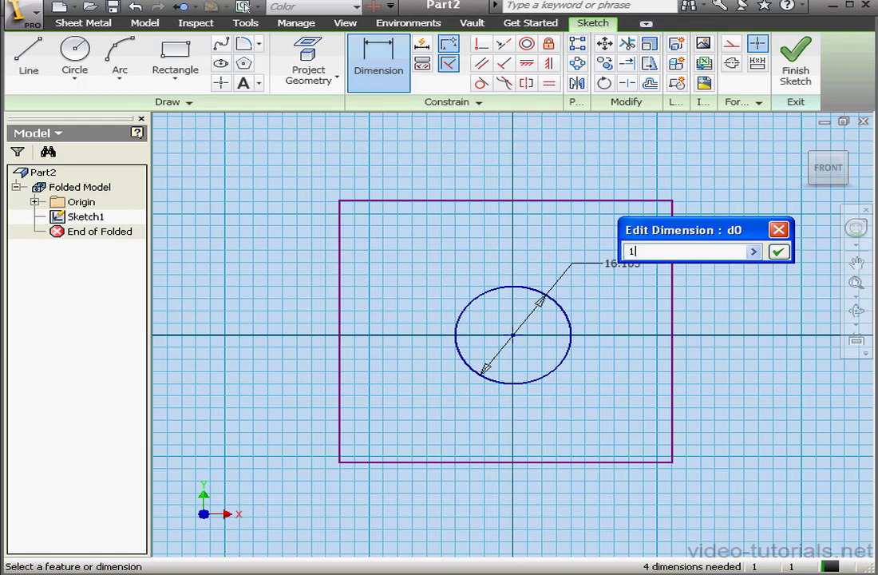
text(0)
click(779, 251)
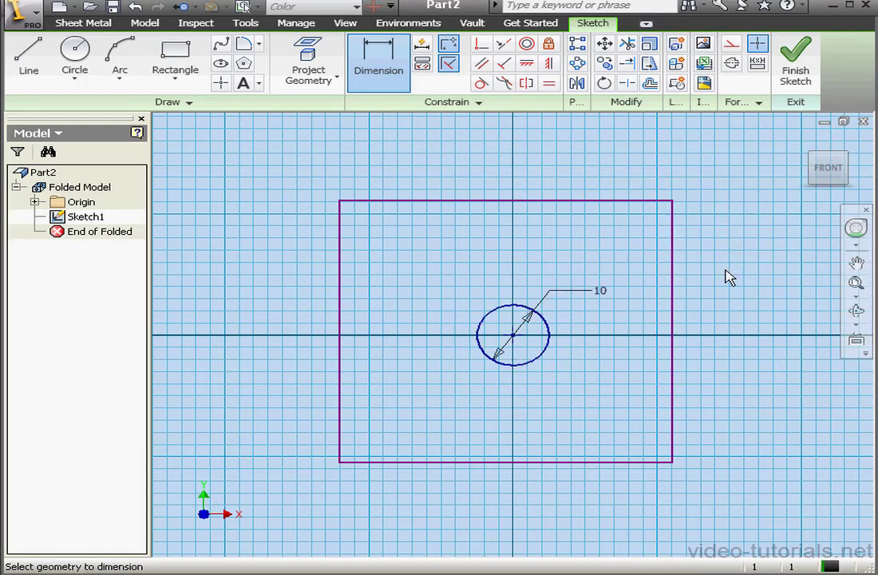
- Finish the sketch and create a sheet metal face from the rectangle including the circle area, with the thickness offset flipped
click(796, 67)
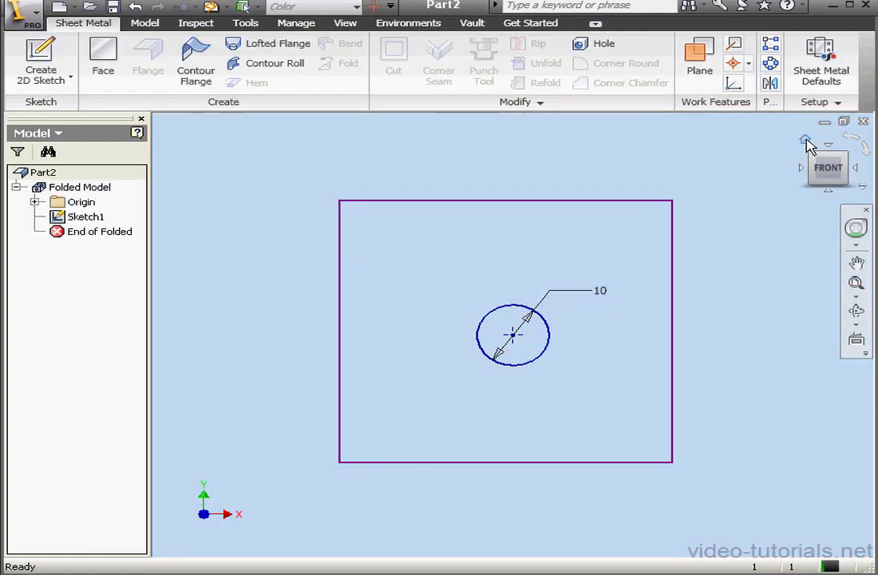
click(805, 140)
scroll(636, 294, down, 3)
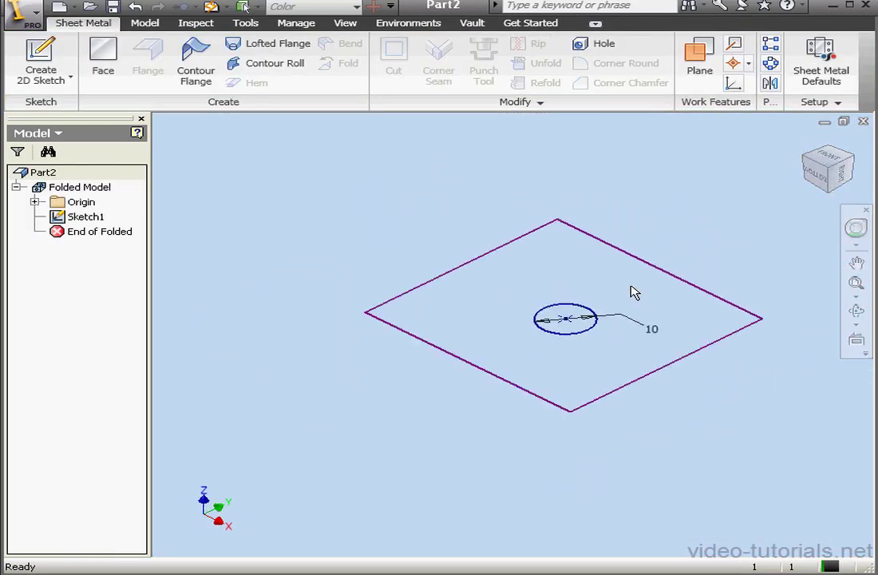
click(103, 54)
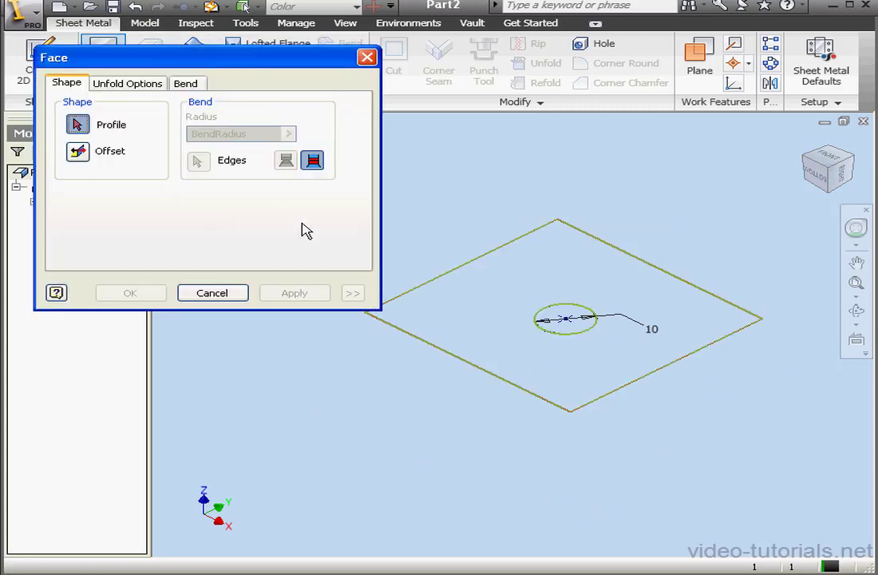
click(483, 288)
click(568, 327)
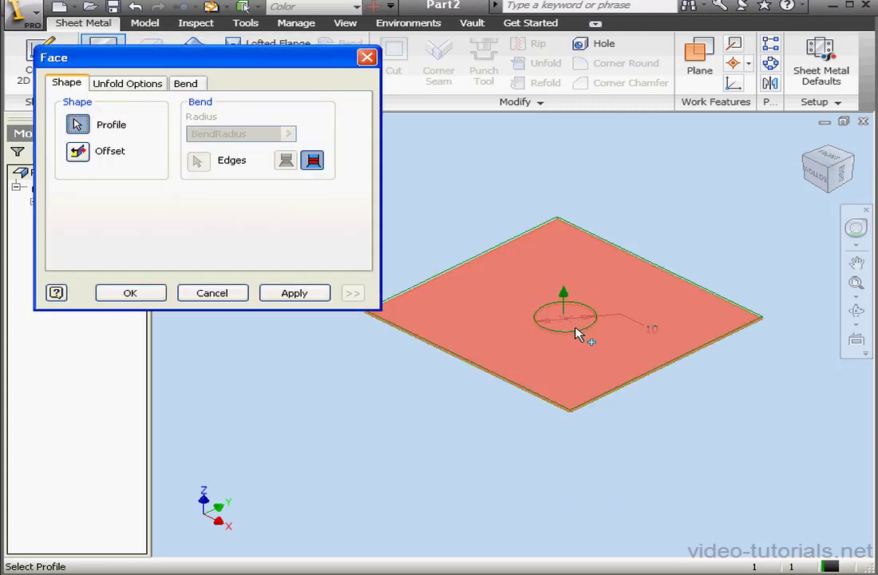
click(78, 152)
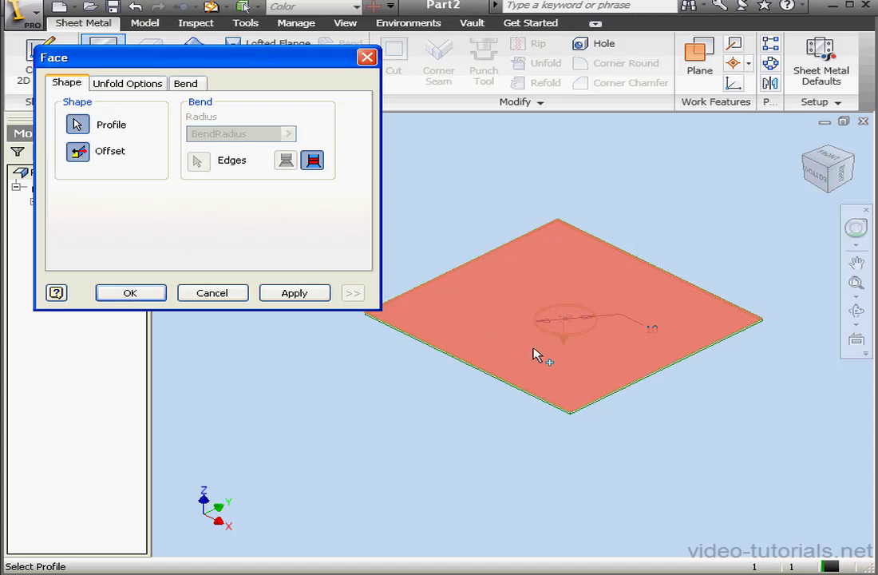
click(142, 296)
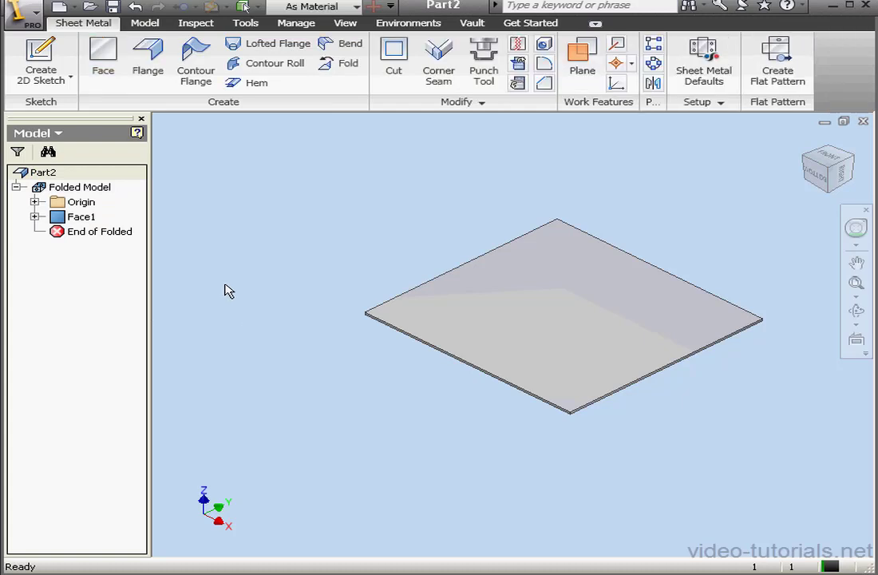
- Share the sketch used by the face so another feature can reuse it
click(35, 216)
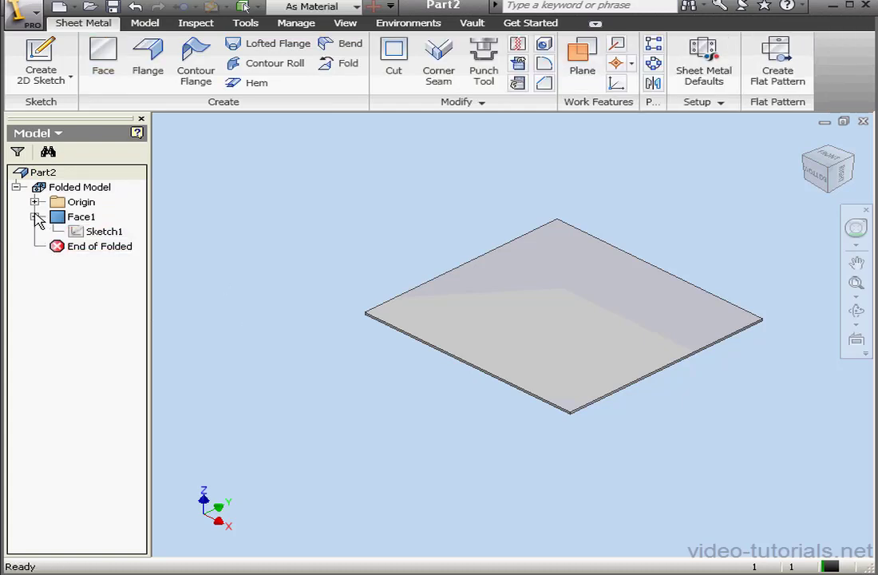
click(81, 232)
right_click(82, 232)
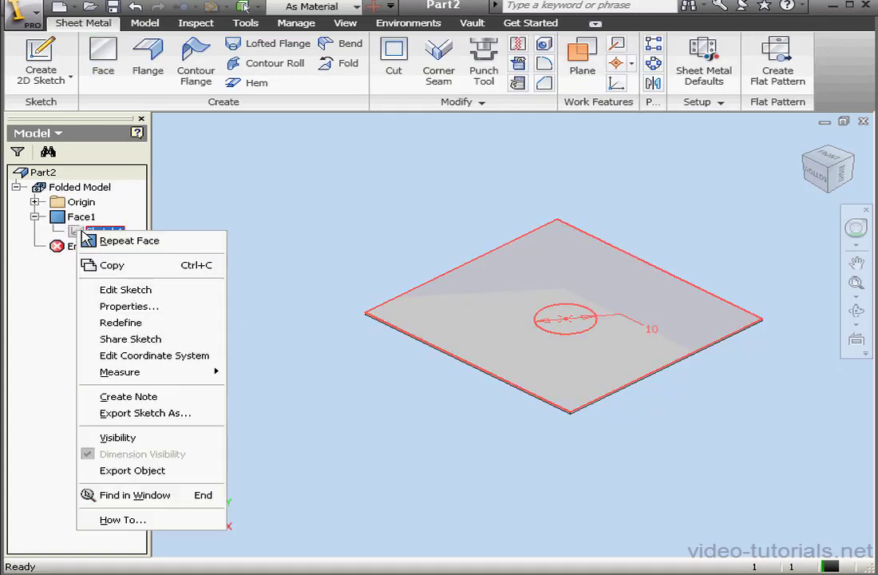
click(156, 338)
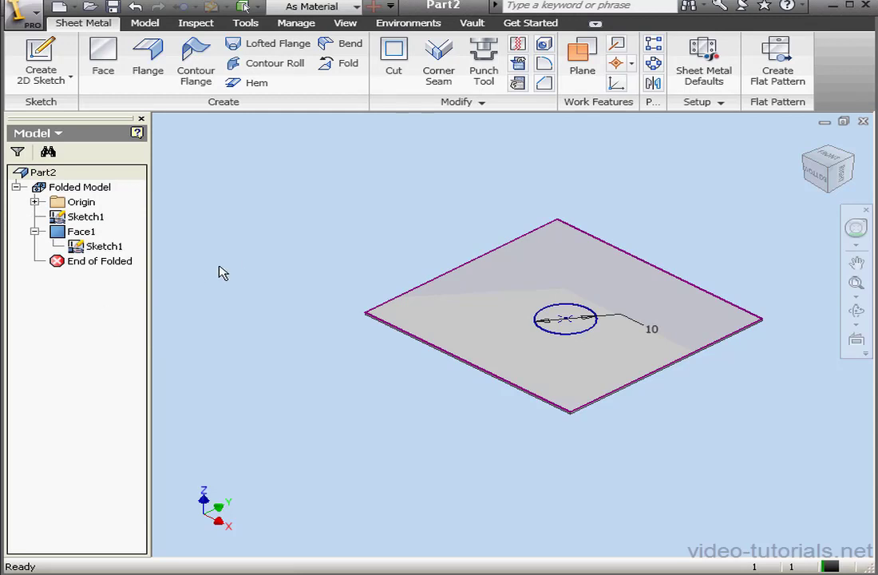
- Cut the circular profile through the plate using a distance equal to Thickness
click(393, 76)
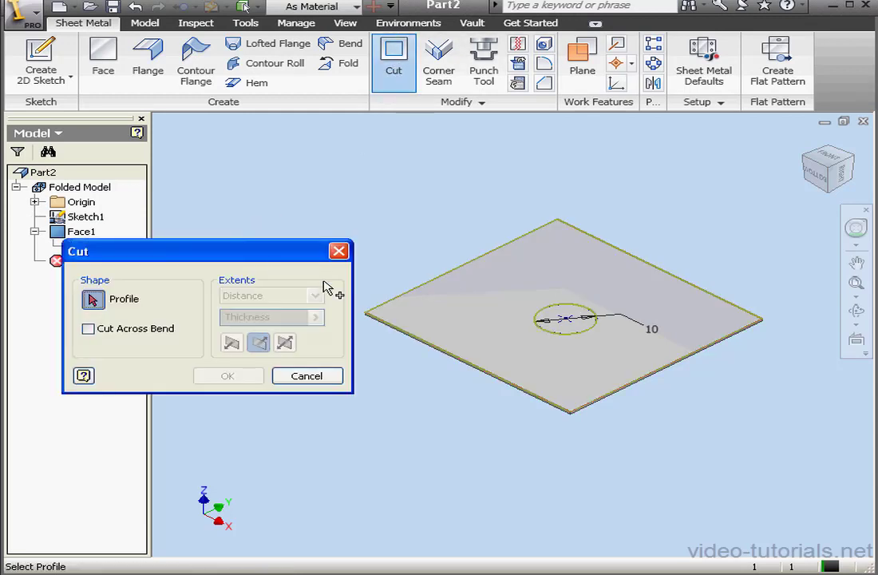
click(571, 327)
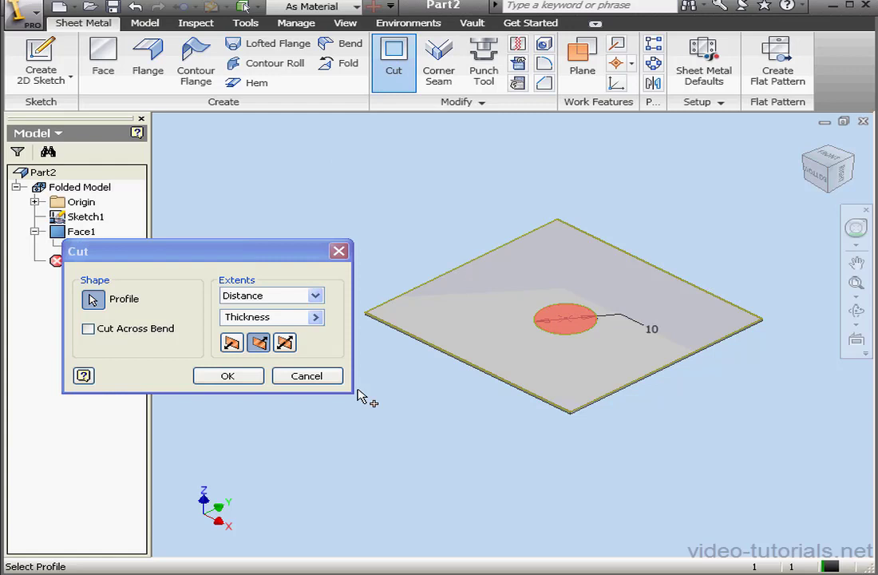
click(237, 341)
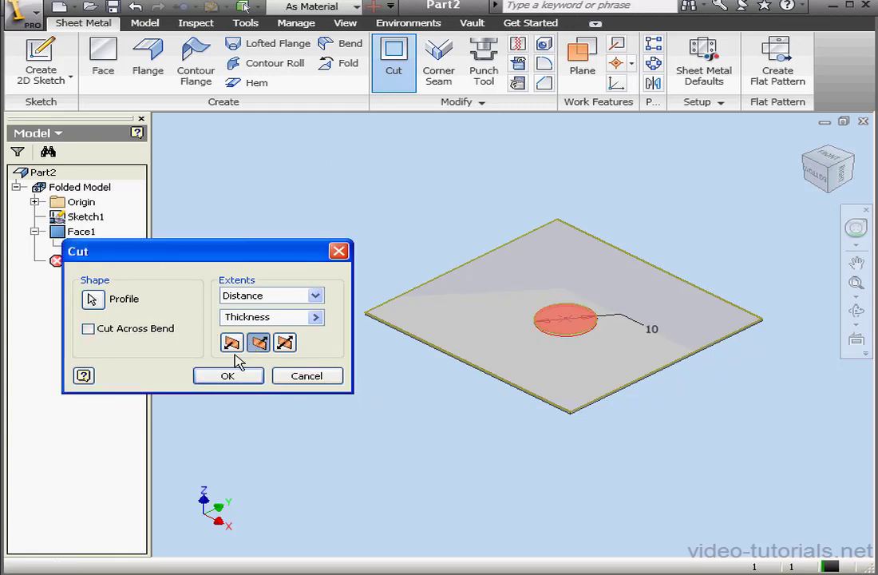
click(233, 377)
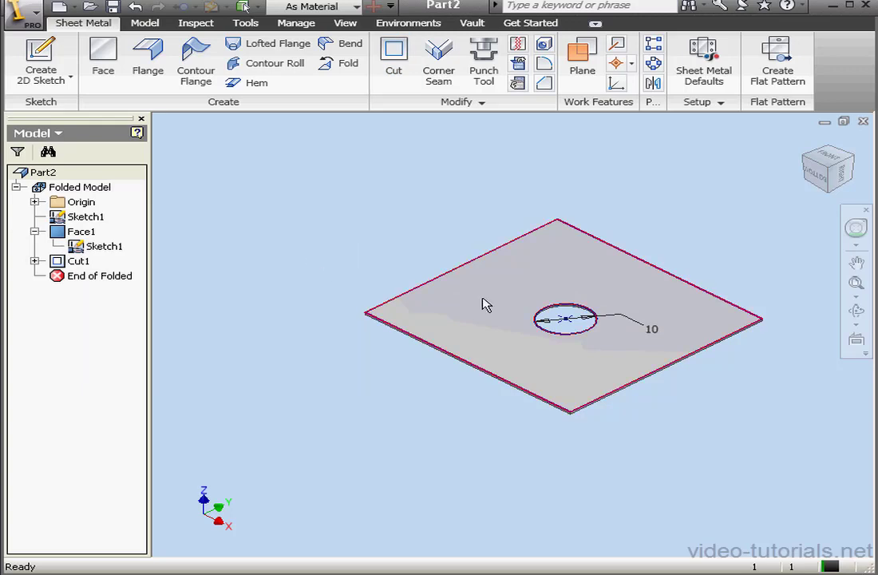
- Turn off the save reminder notification
scroll(484, 304, up, 3)
key(F2)
drag(562, 331, 505, 313)
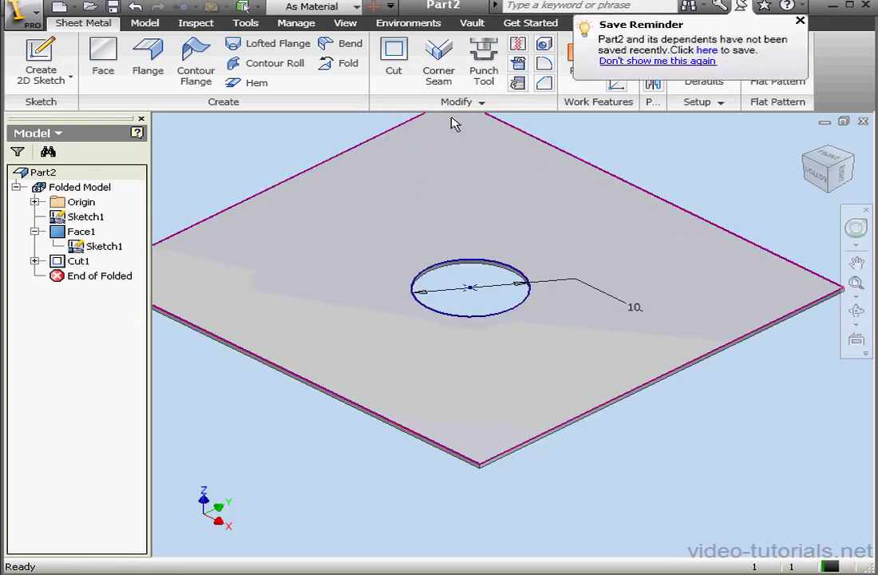
click(639, 63)
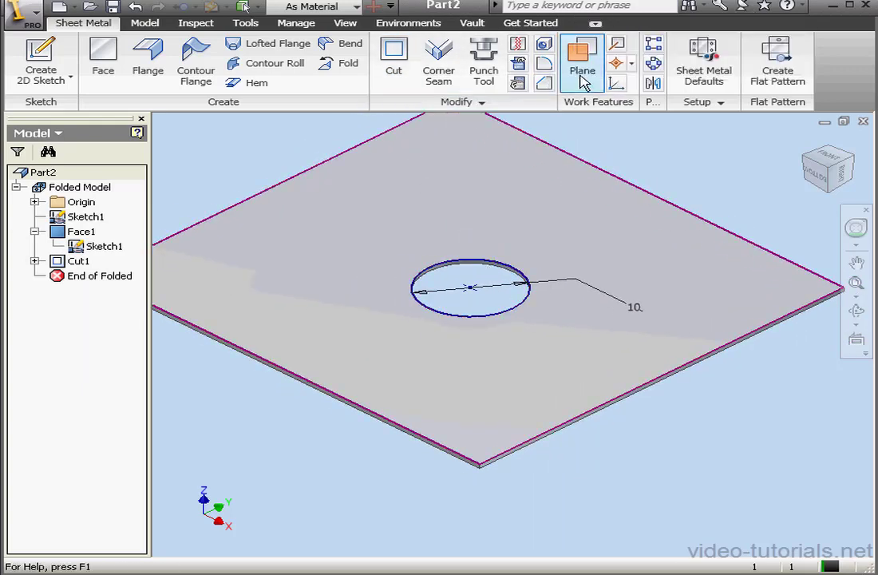
- Rename the hole diameter's model parameter d0 as D1
right_click(328, 105)
mouse_move(371, 131)
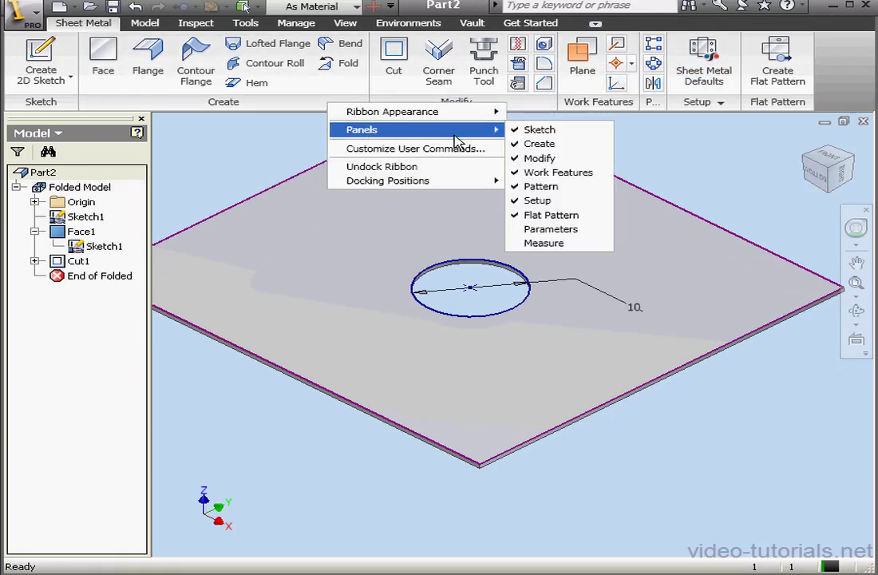
click(565, 231)
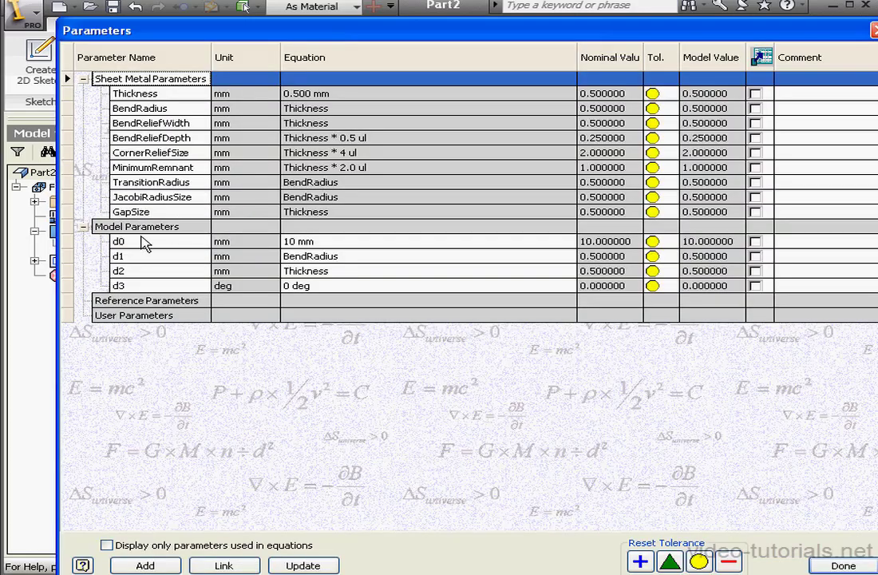
click(116, 241)
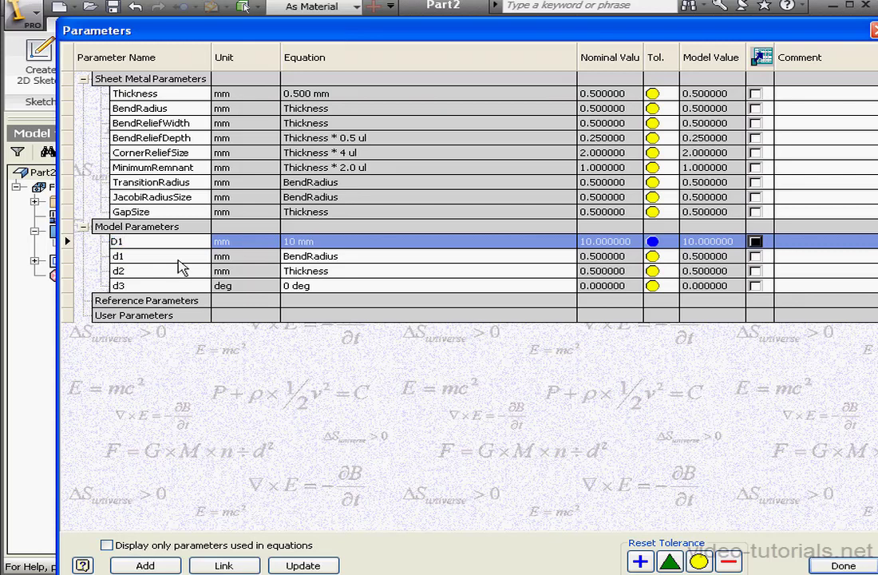
click(842, 565)
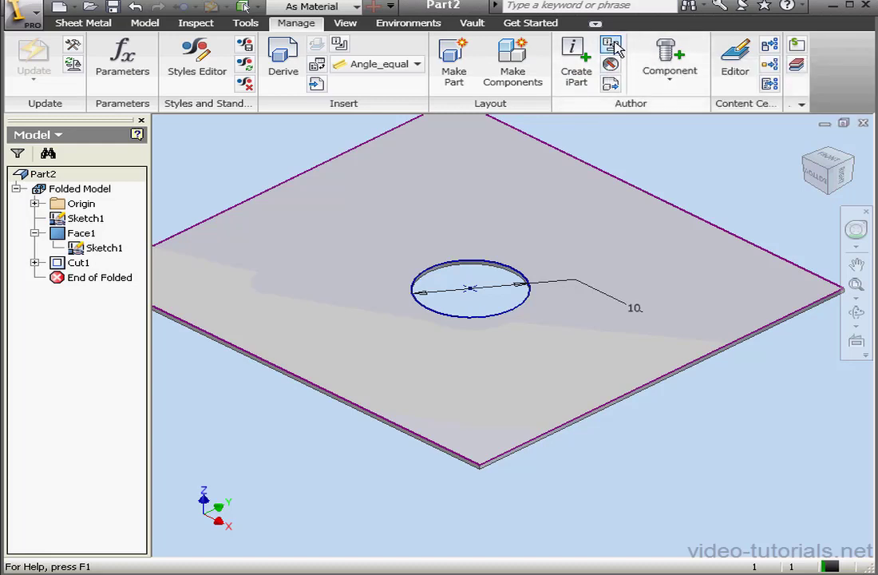
- Start extracting an iFeature of type Sheet Metal Punch iFeature and select the circular cut as its source feature
click(611, 45)
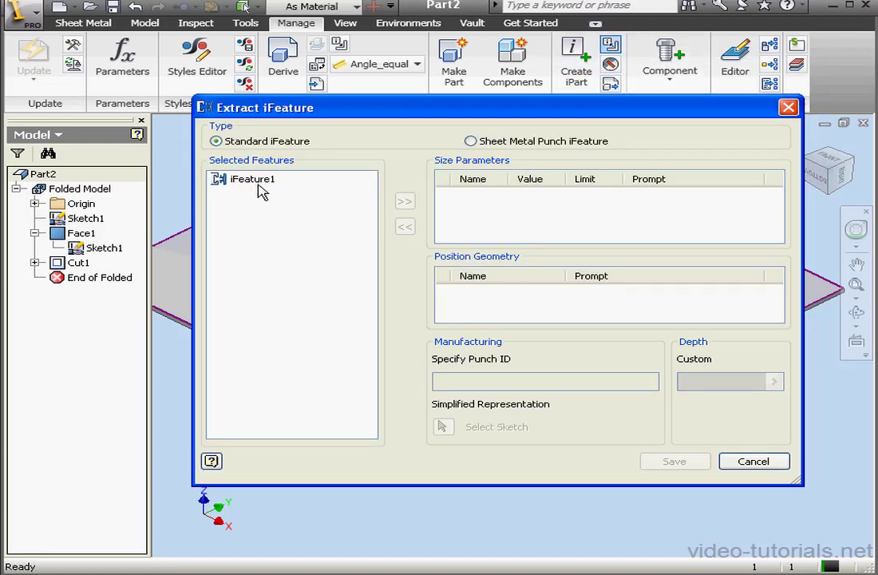
click(471, 141)
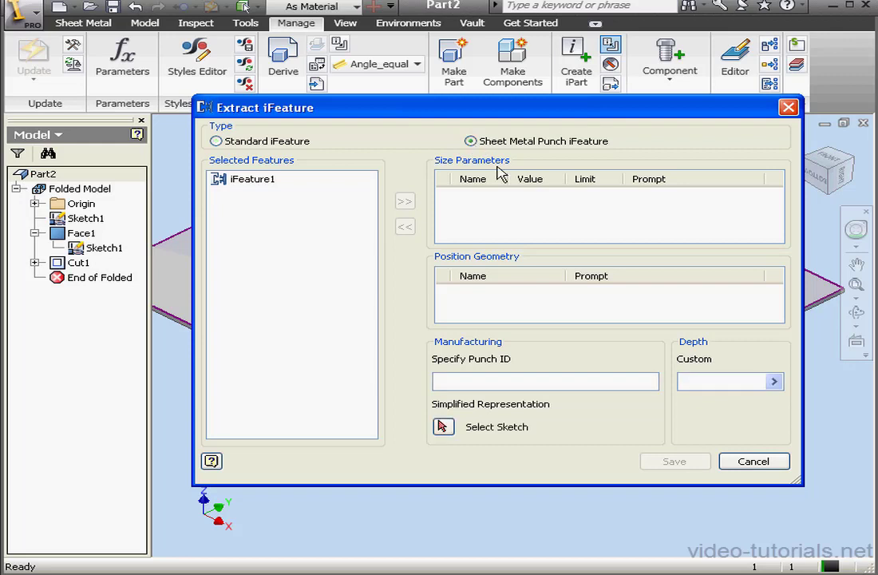
click(78, 262)
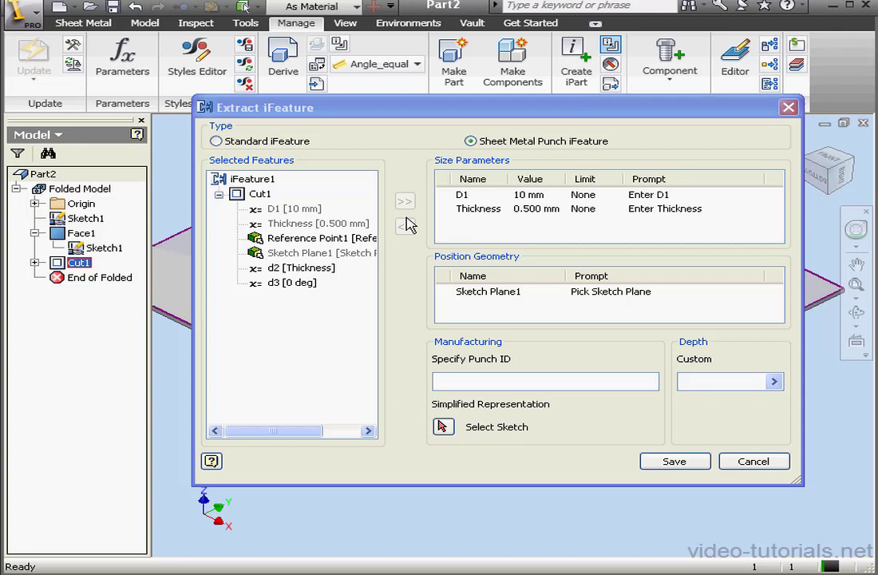
- Save the punch iFeature as 01_Hole in the catalog's Punches folder, accepting the location outside the active project
click(677, 464)
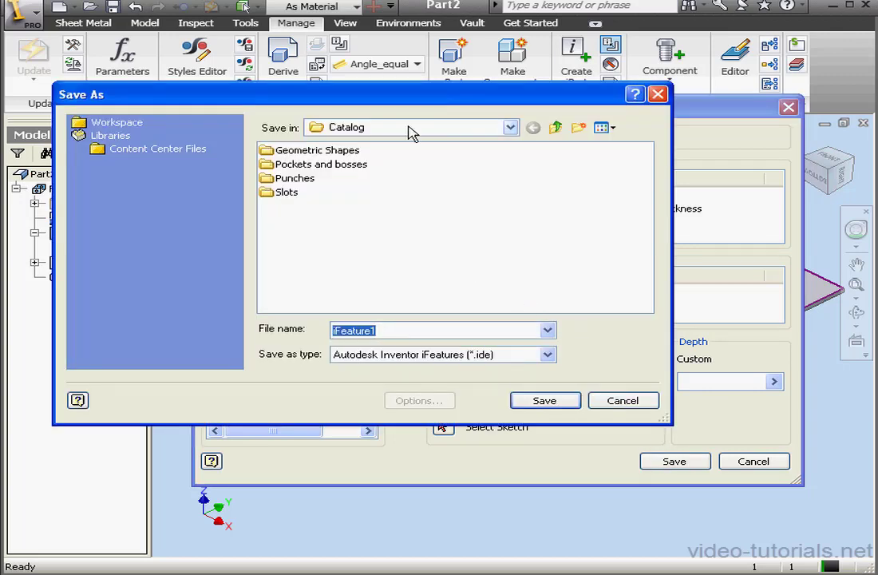
drag(420, 102, 476, 151)
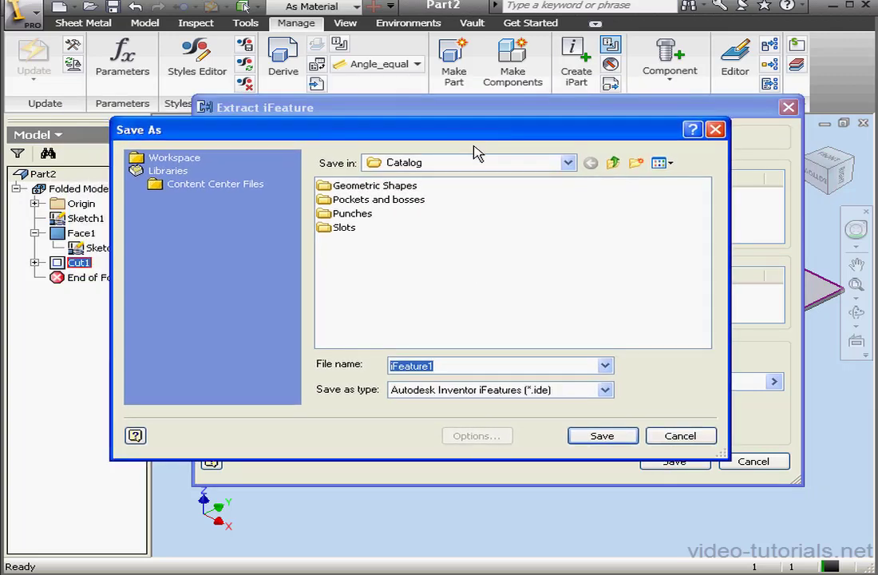
double_click(358, 214)
double_click(449, 367)
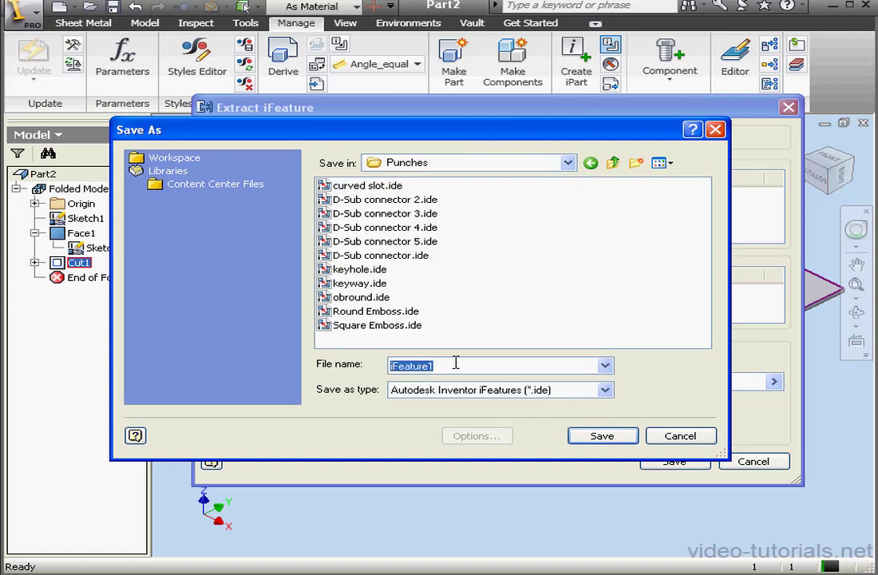
text(O)
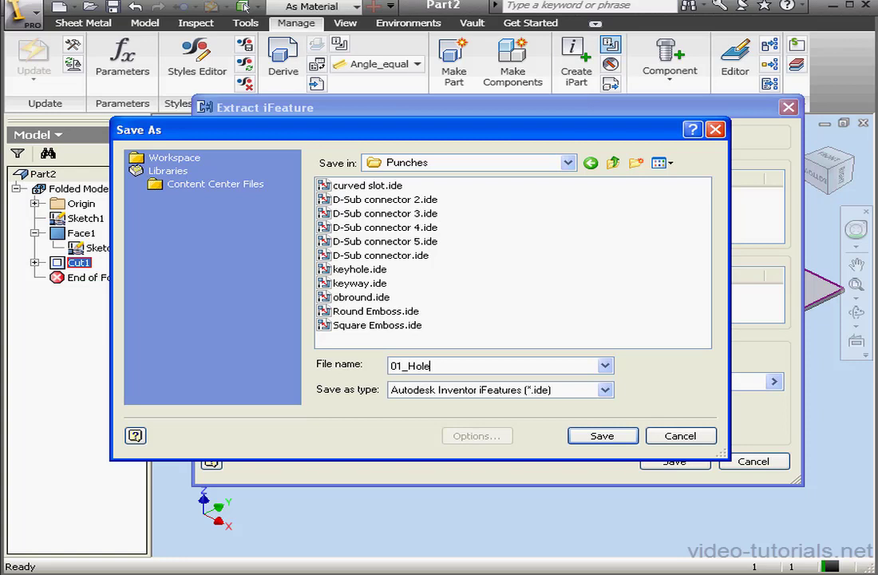
click(608, 437)
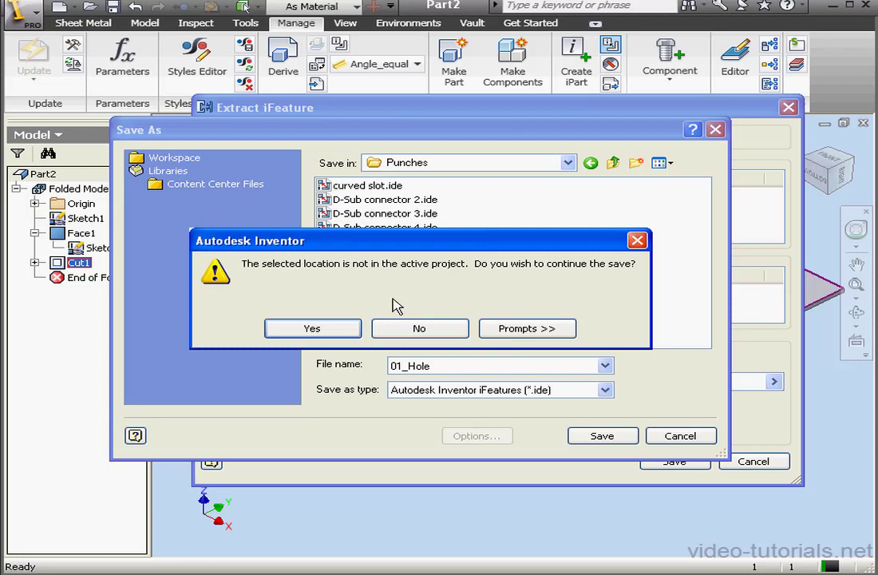
click(312, 328)
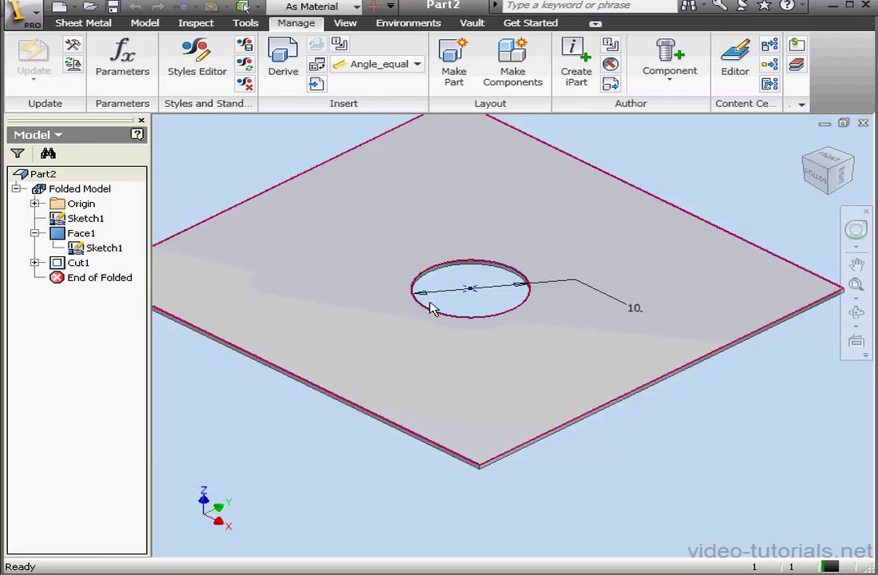
- Create a new part from the Sheet Metal (mm).ipt template and sketch a rectangle with one corner at the origin
click(63, 9)
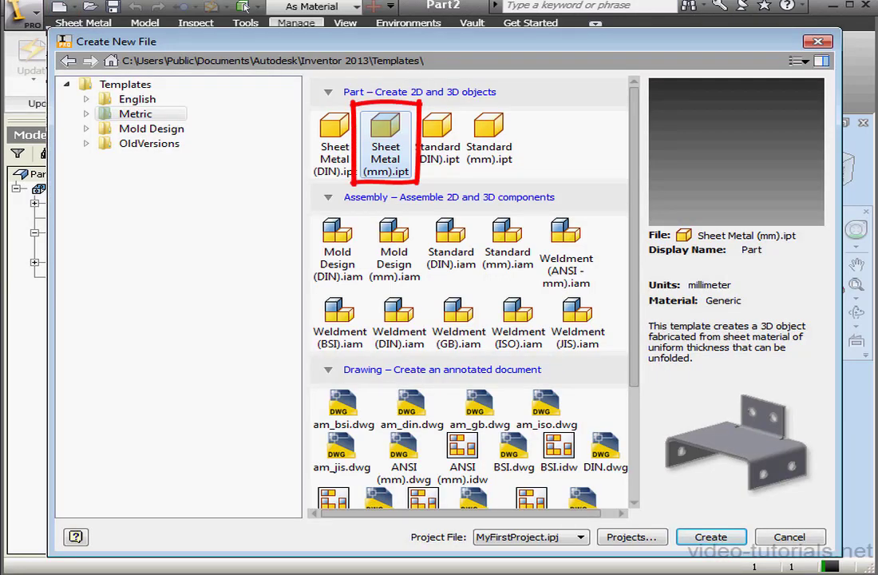
key(Return)
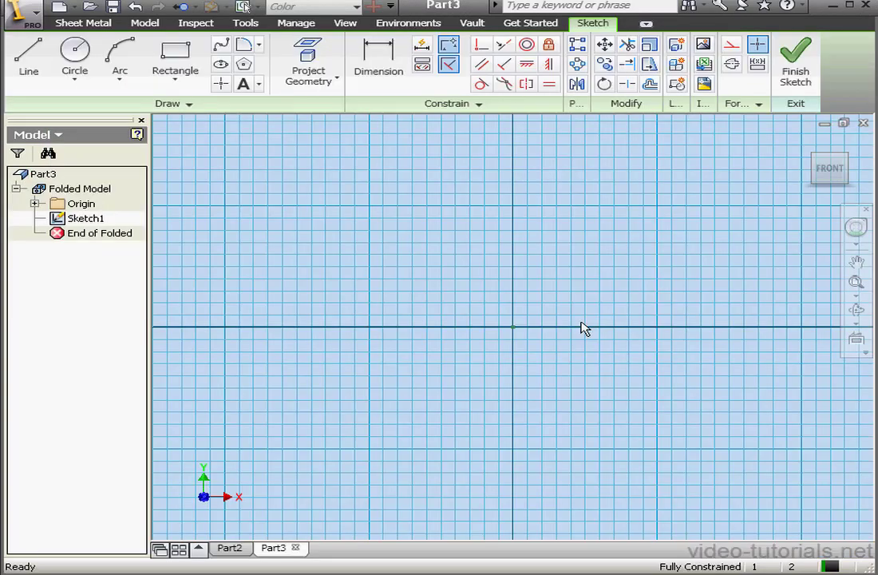
click(174, 55)
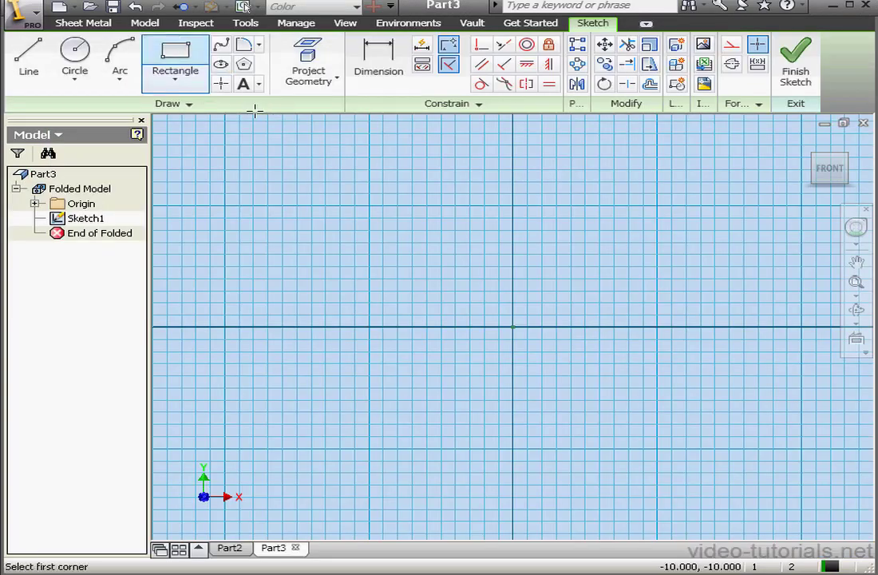
click(513, 327)
click(202, 121)
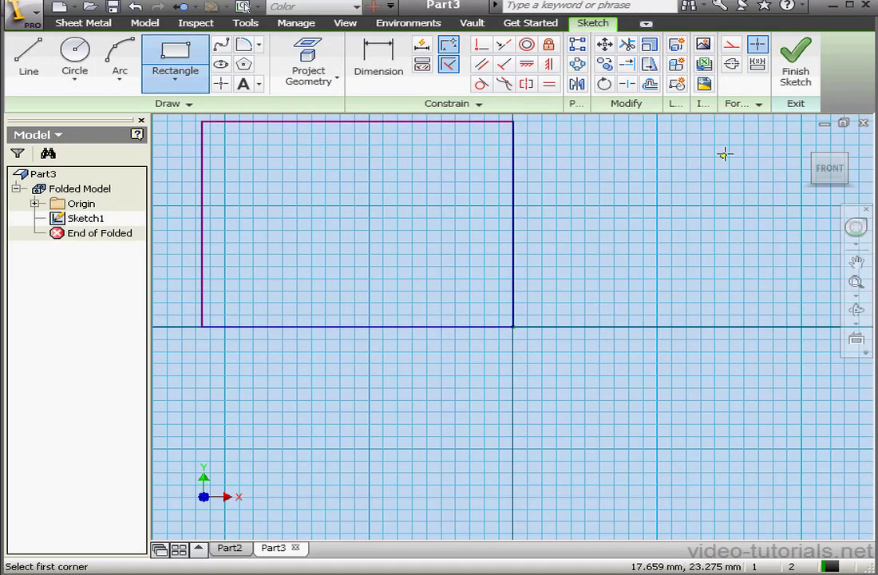
click(795, 64)
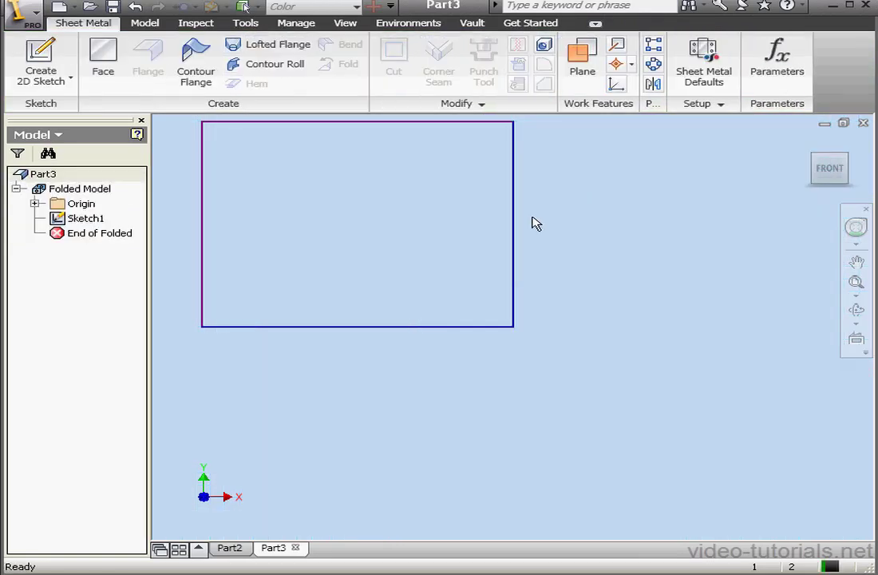
- Create a sheet metal face from the rectangle profile
click(807, 143)
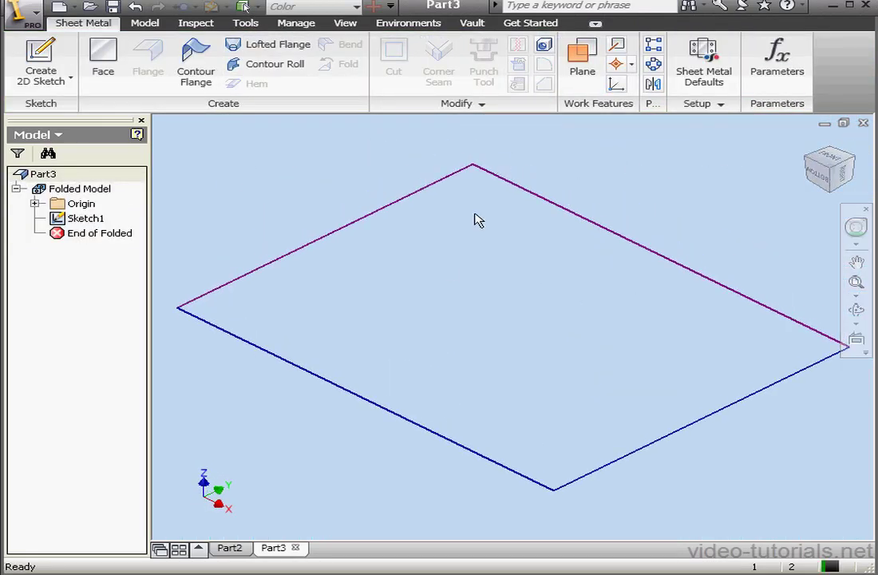
click(103, 55)
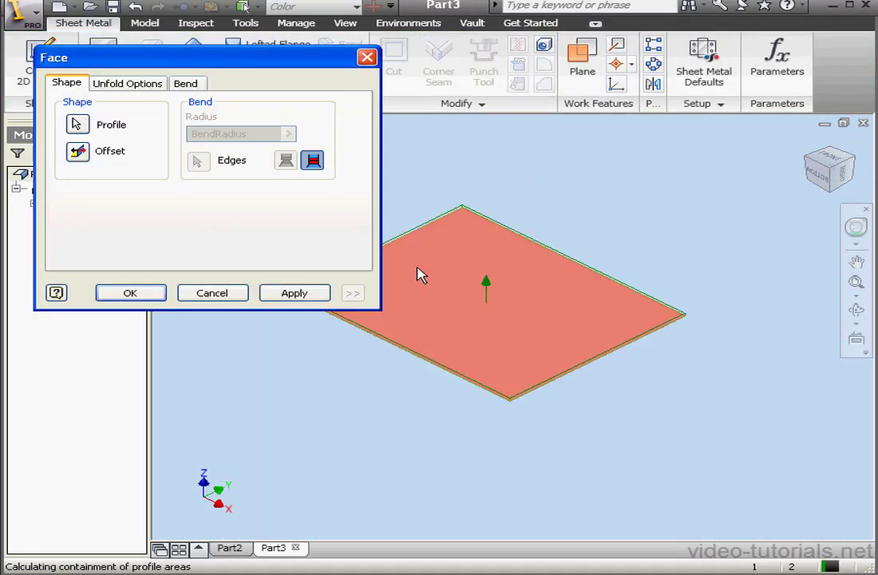
click(126, 292)
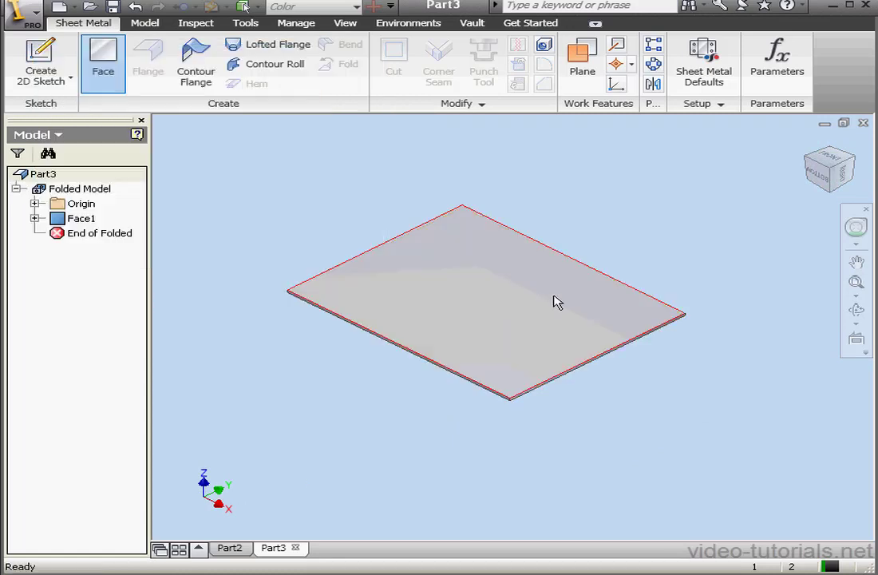
- Create a sketch on the plate's upper face with one center point near the middle, and finish the sketch
click(40, 56)
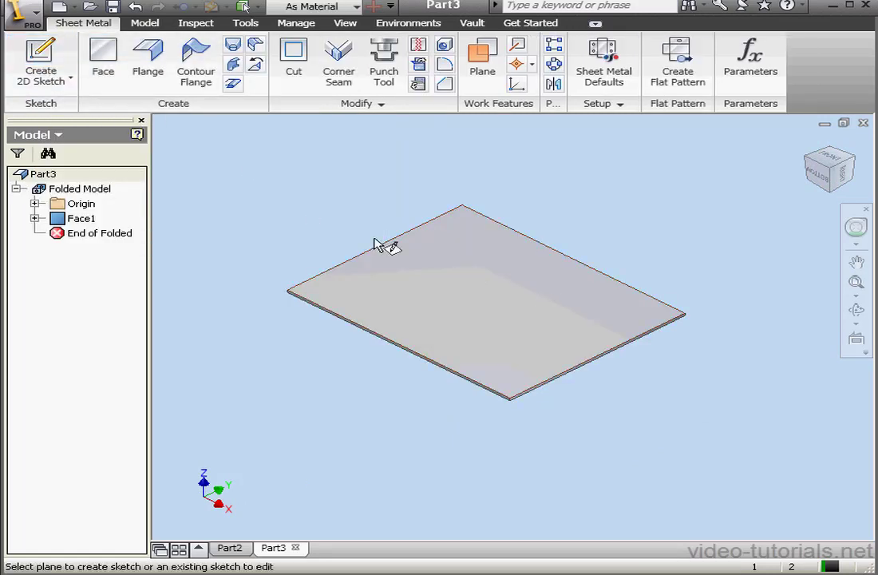
click(443, 289)
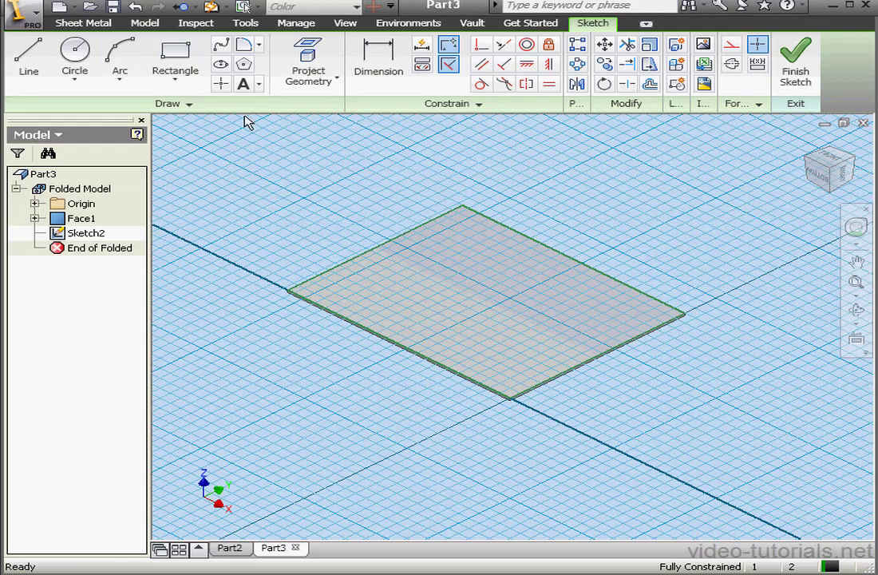
click(221, 83)
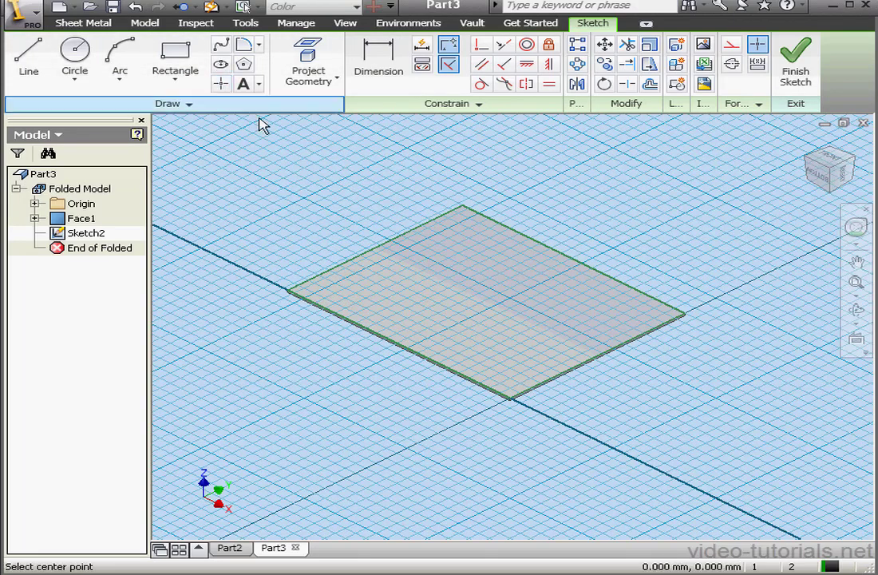
click(459, 292)
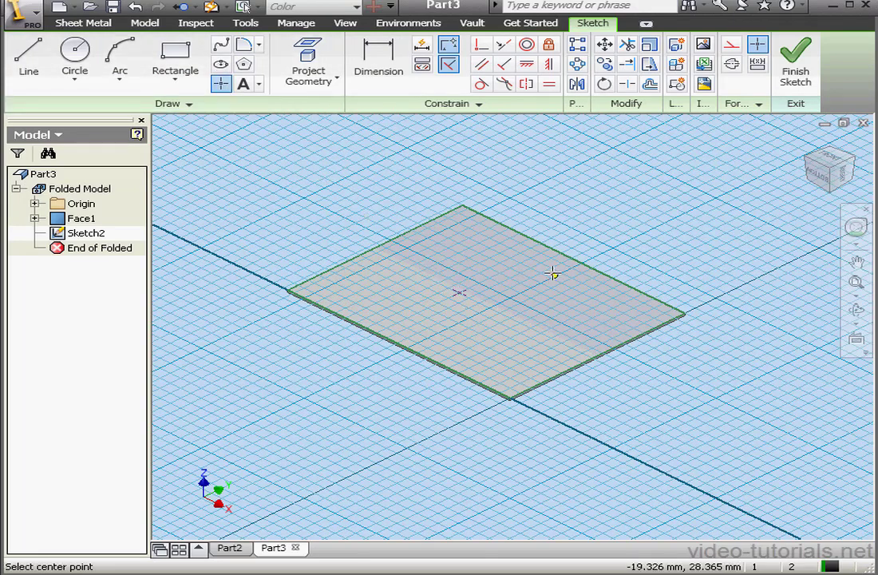
click(801, 78)
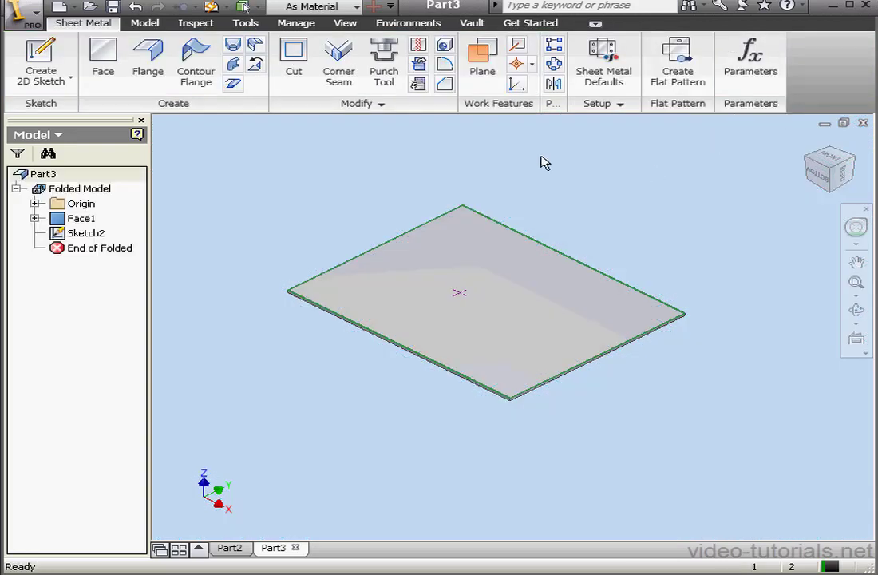
- Start the Punch Tool and load the 01_Hole.ide punch from the Punches folder
click(385, 68)
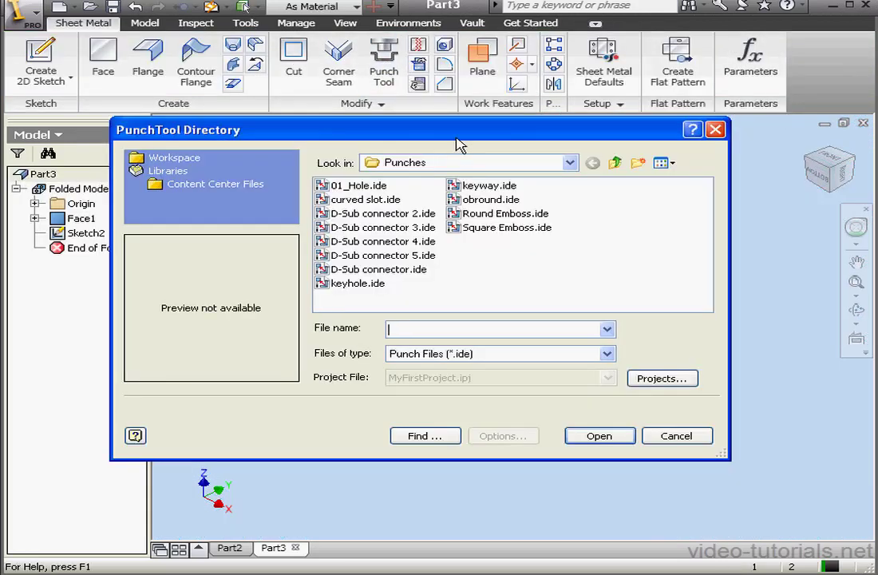
drag(459, 138, 435, 126)
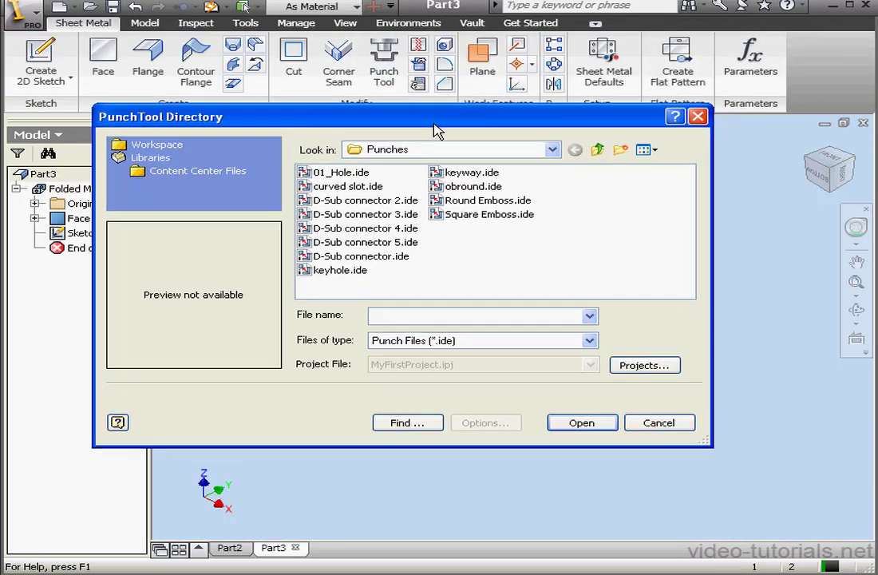
click(342, 173)
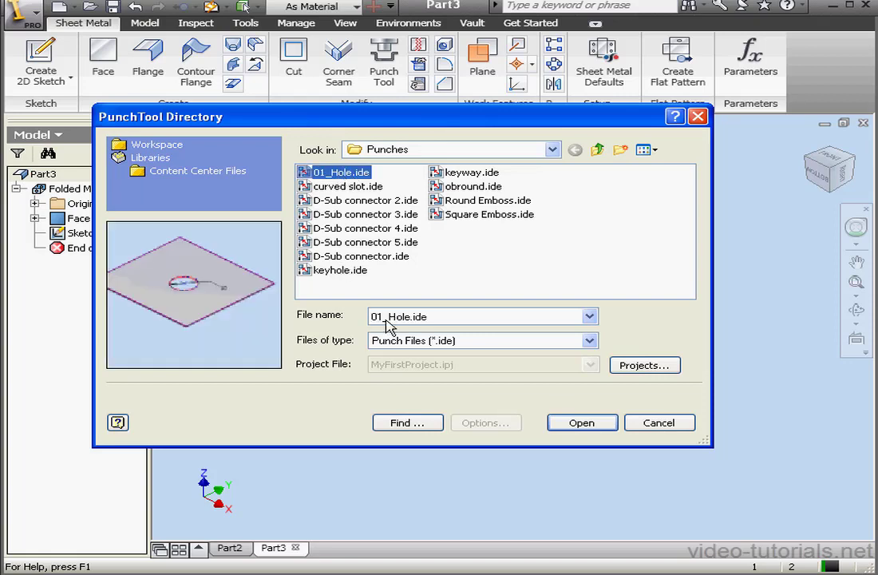
click(590, 430)
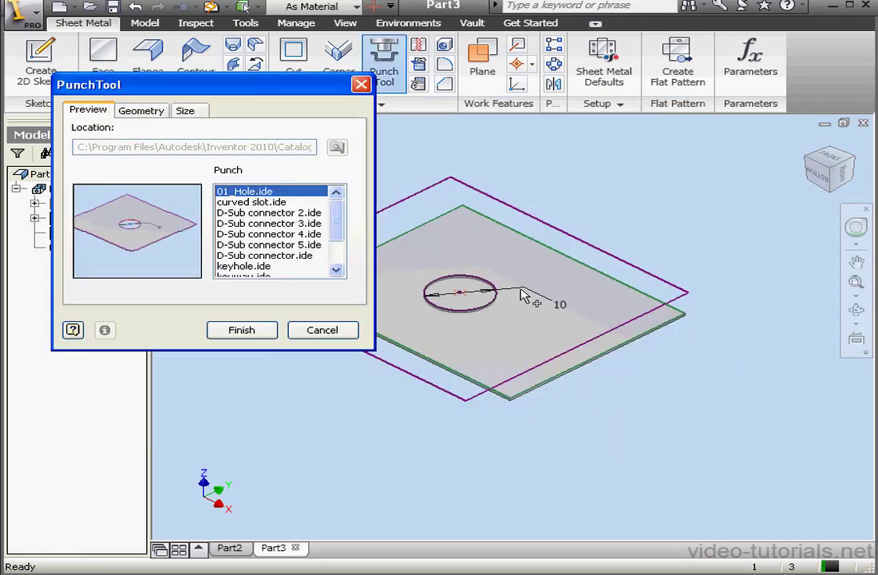
- Set the punch's D1 size to 20 mm and apply the punch to the plate
drag(559, 291, 667, 281)
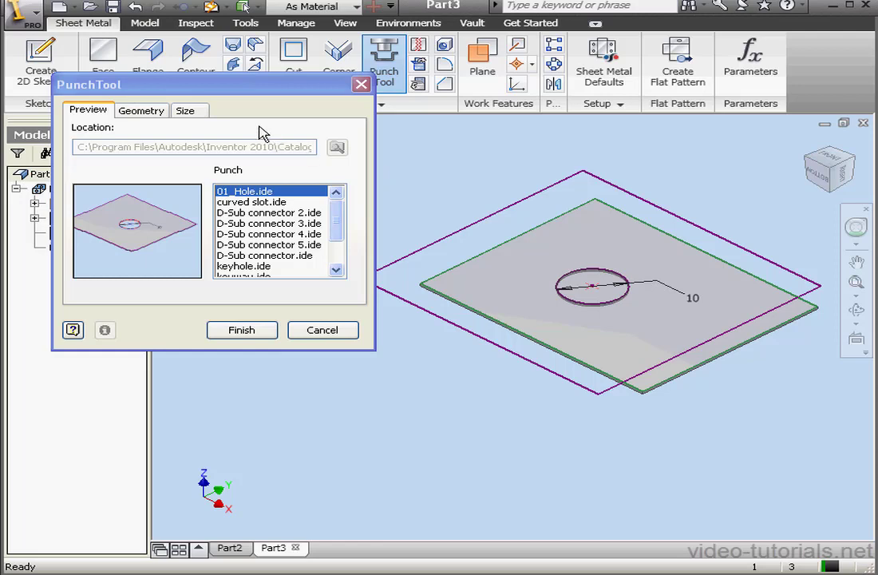
click(198, 112)
click(195, 159)
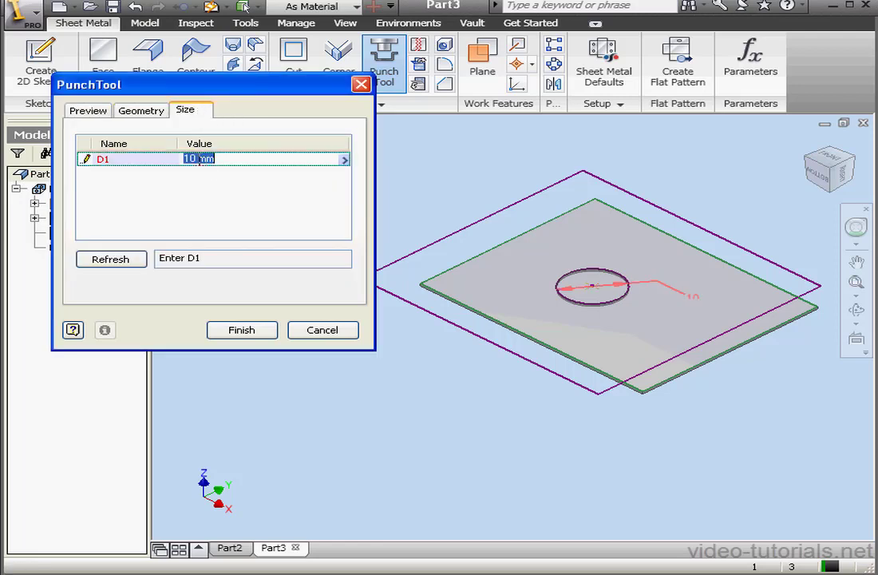
click(195, 156)
text(2)
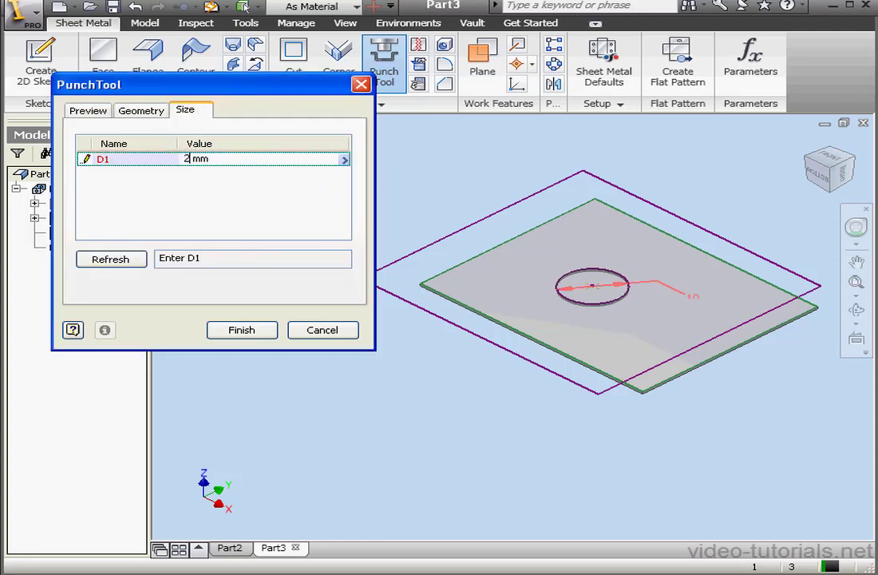
key(Return)
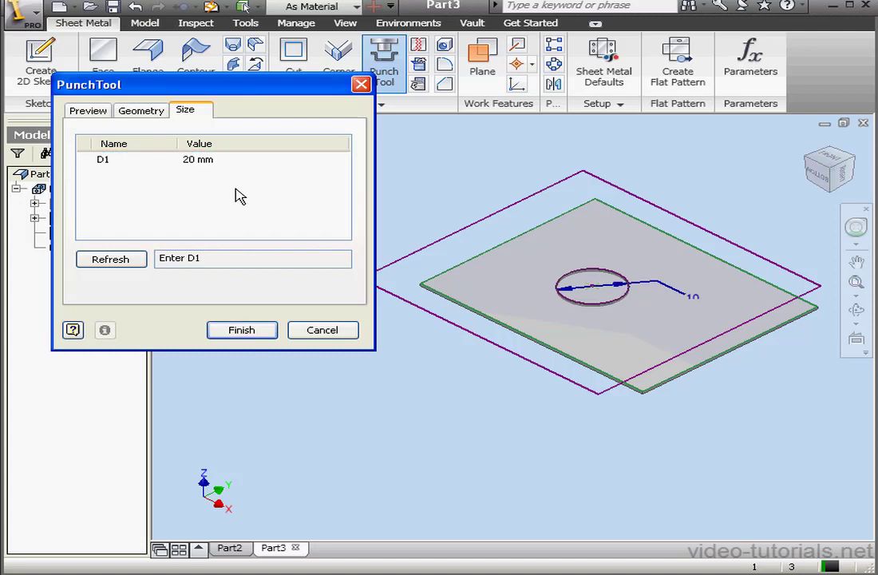
click(248, 331)
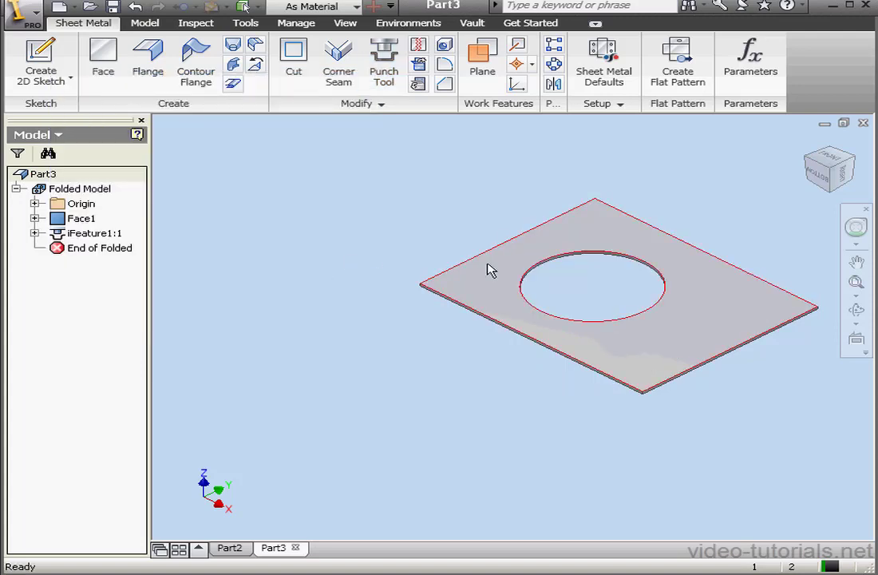